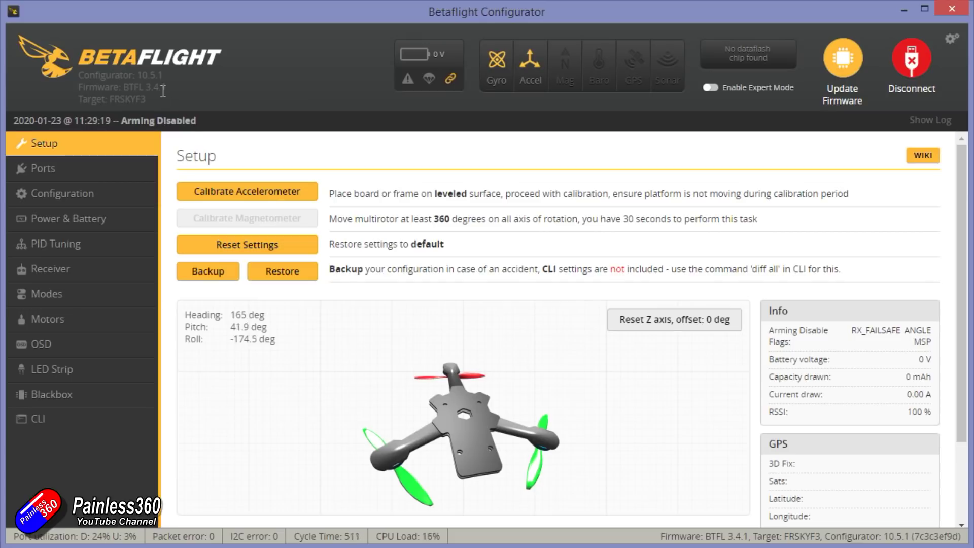
Step: Check the firmware version, enable Expert Mode and open the serial port settings
drag(161, 87, 144, 87)
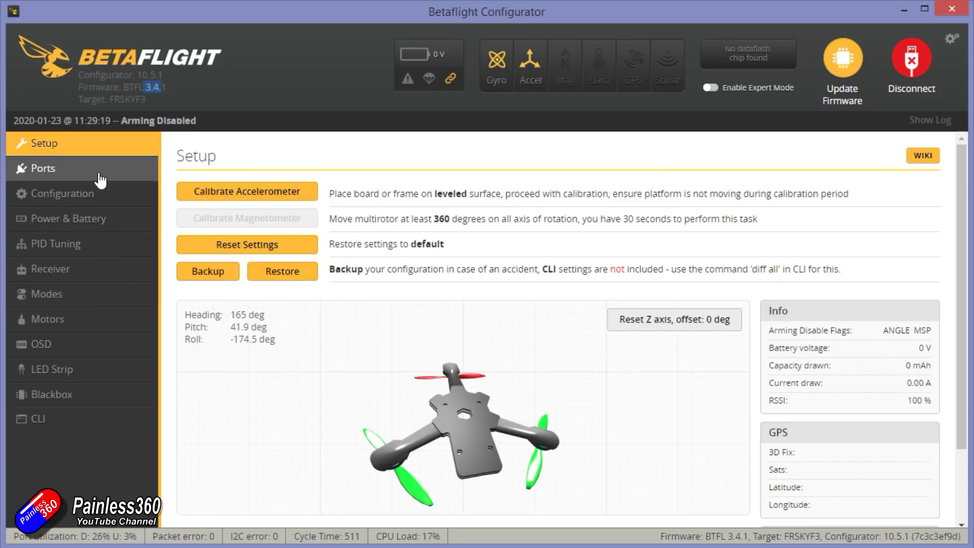
click(712, 88)
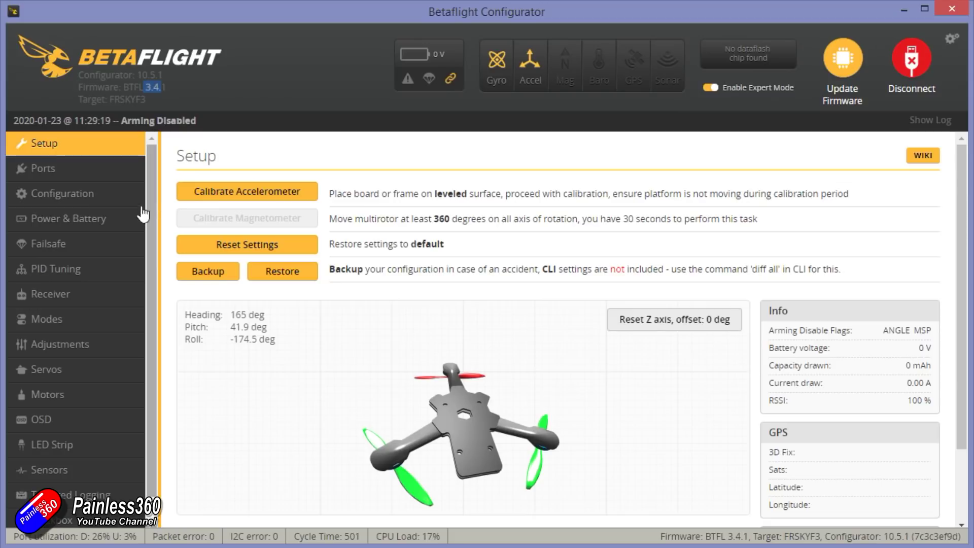
click(101, 170)
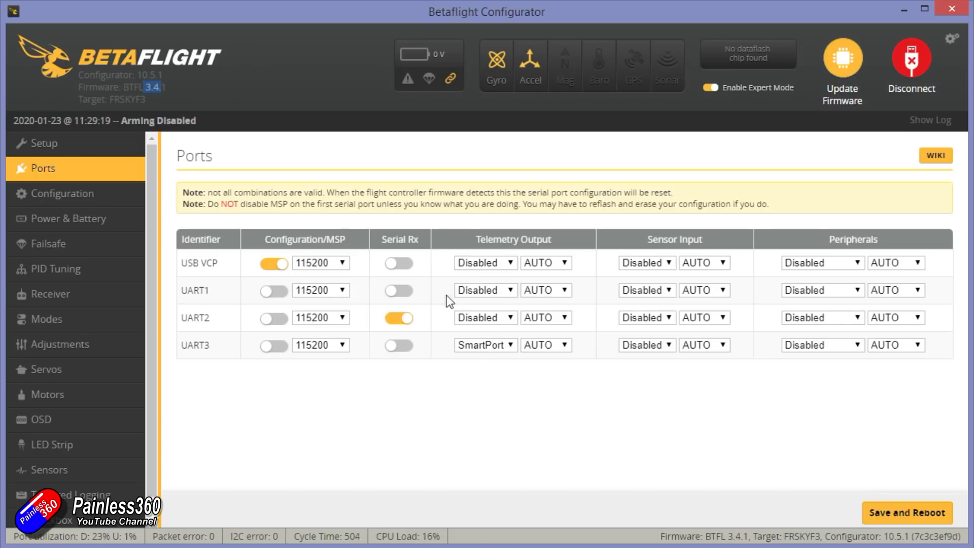
Step: Review the Configuration settings, from mixer, motor protocol and board alignment through receiver and other features to the beeper options
click(94, 197)
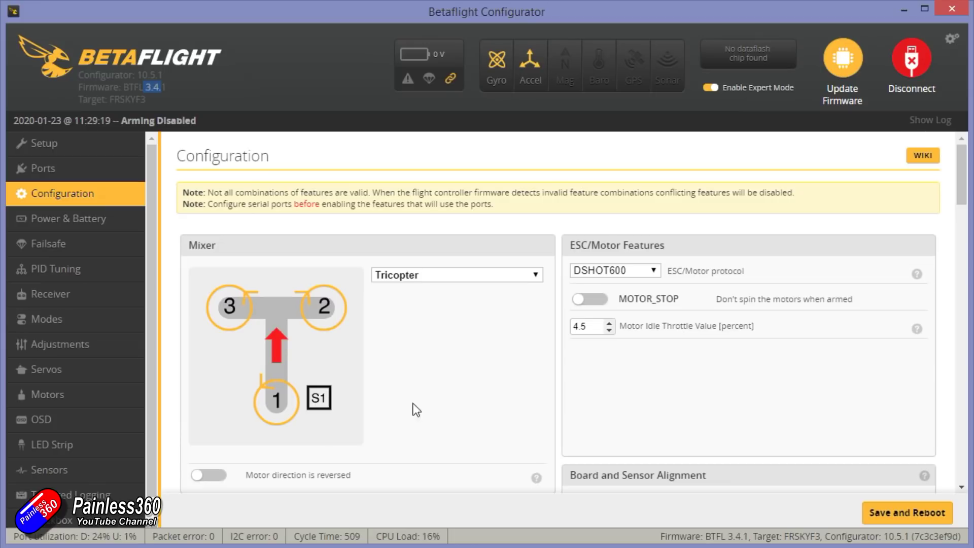
scroll(420, 408, down, 1)
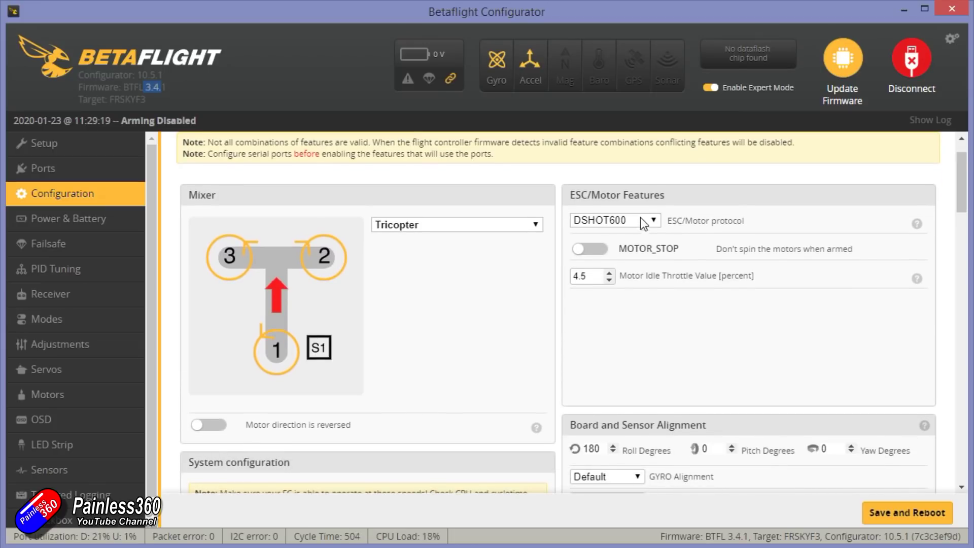
scroll(637, 220, down, 3)
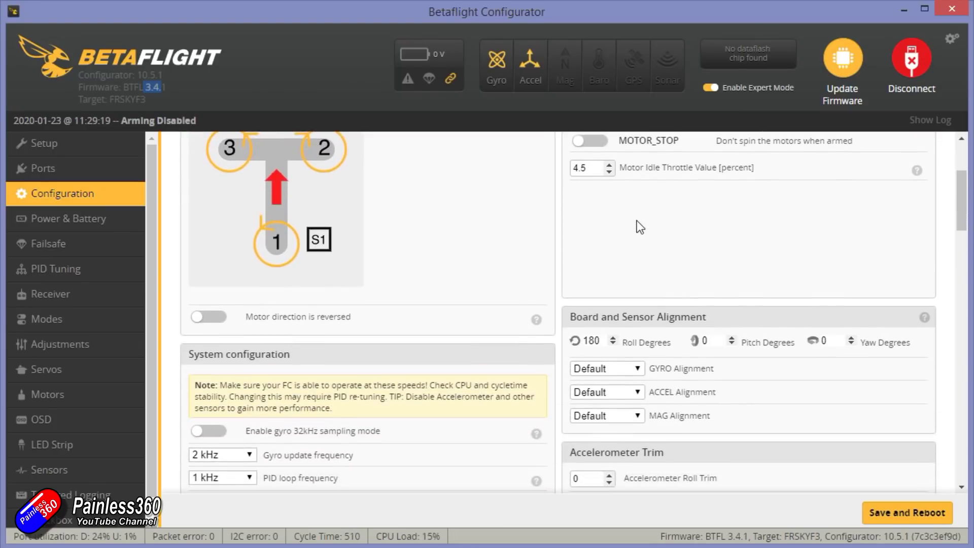
scroll(637, 220, down, 2)
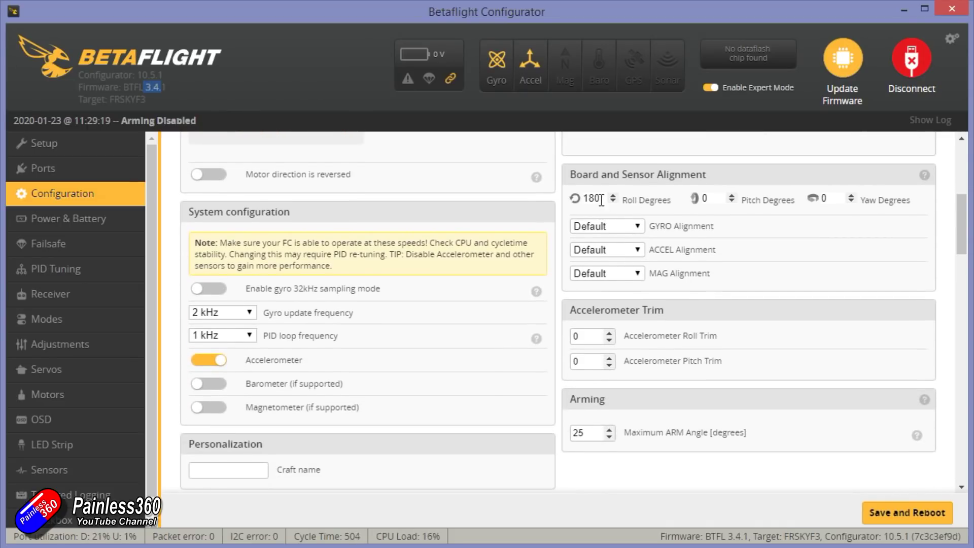
double_click(601, 198)
scroll(343, 313, down, 3)
scroll(344, 313, down, 5)
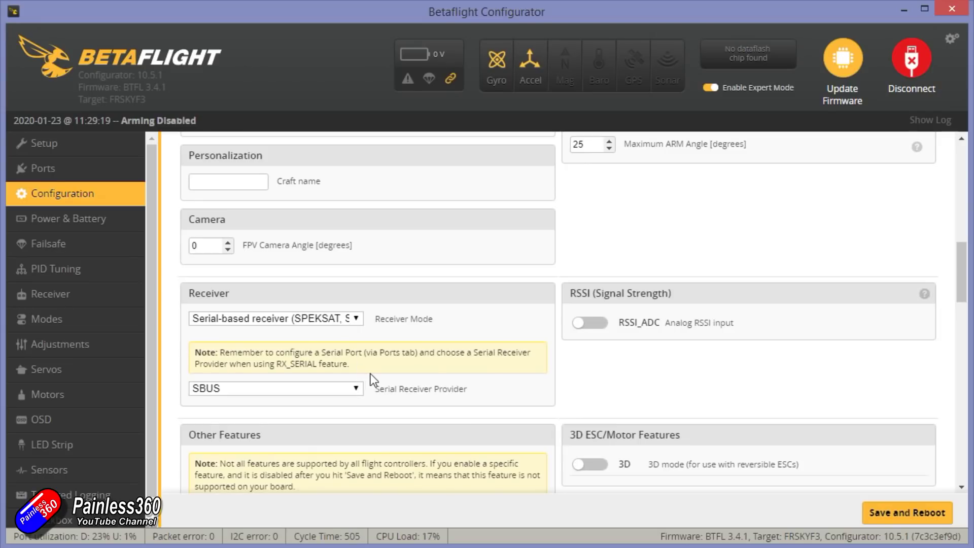
scroll(370, 376, down, 5)
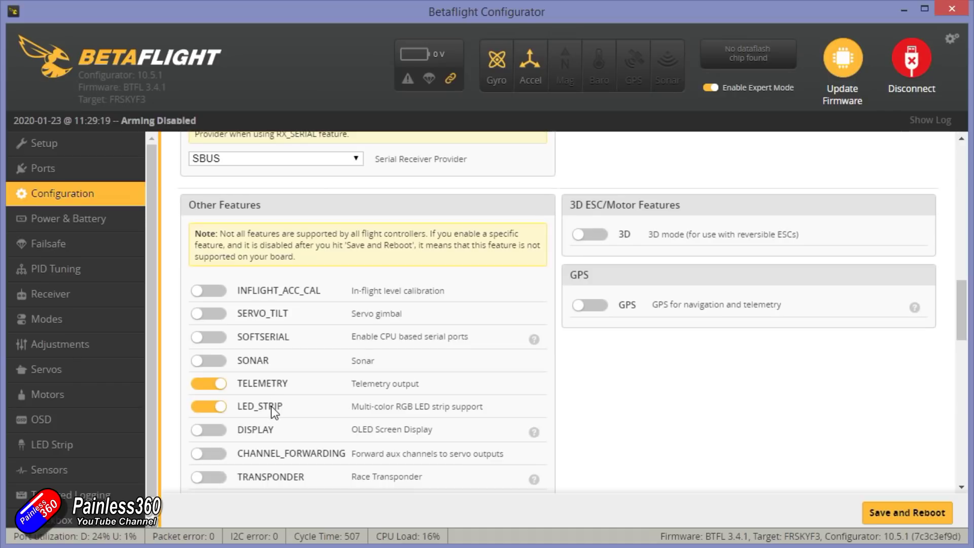
scroll(274, 412, down, 4)
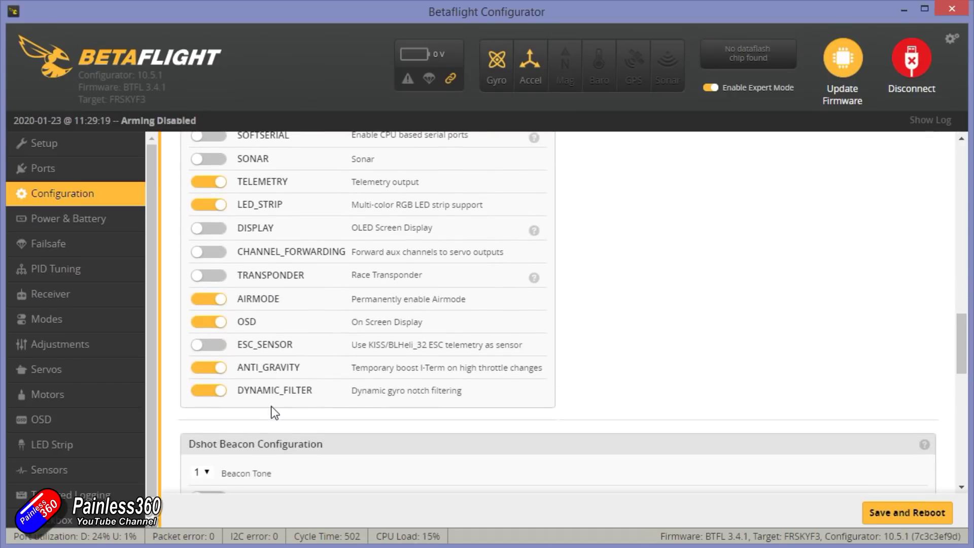
scroll(274, 412, down, 4)
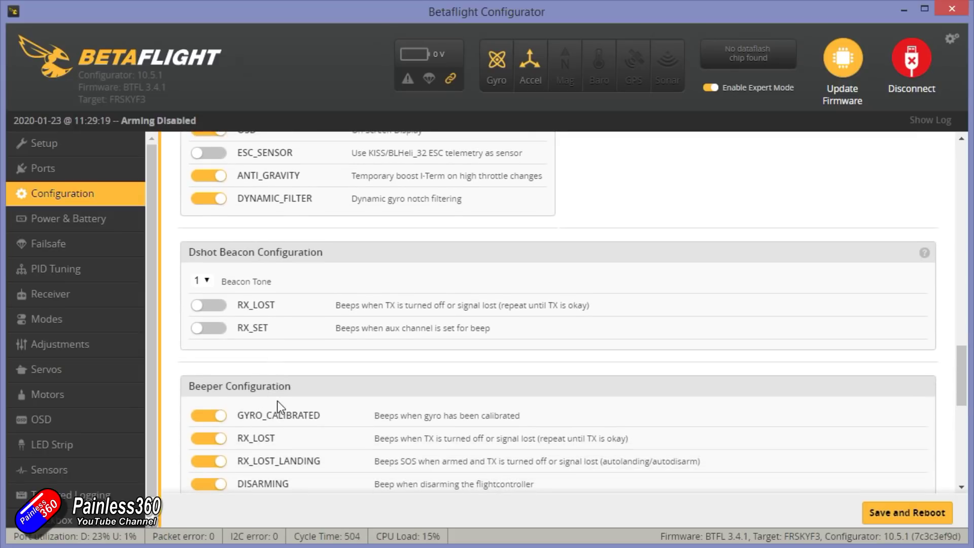
scroll(278, 400, down, 2)
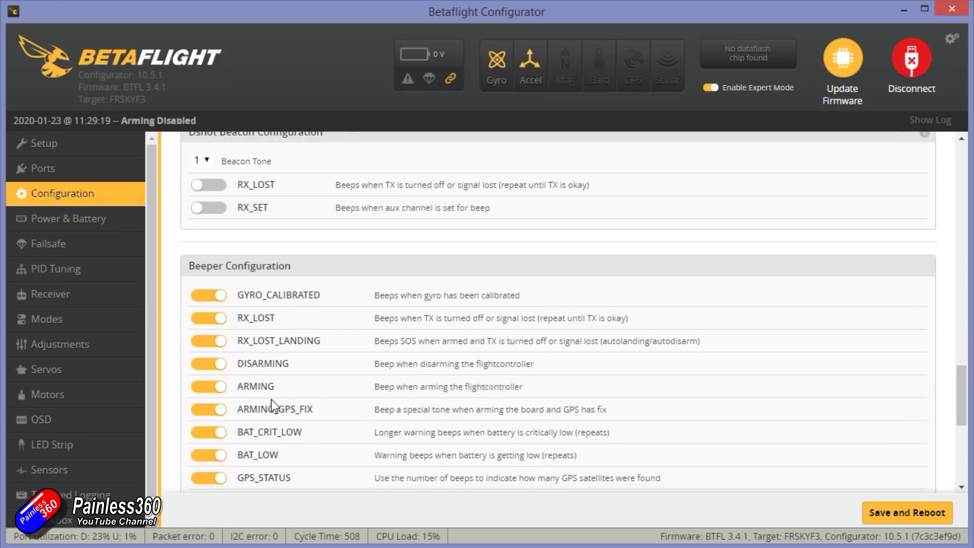
Step: Examine the Power & Battery settings and the Failsafe channel fallback and Stage 2 procedure
click(120, 228)
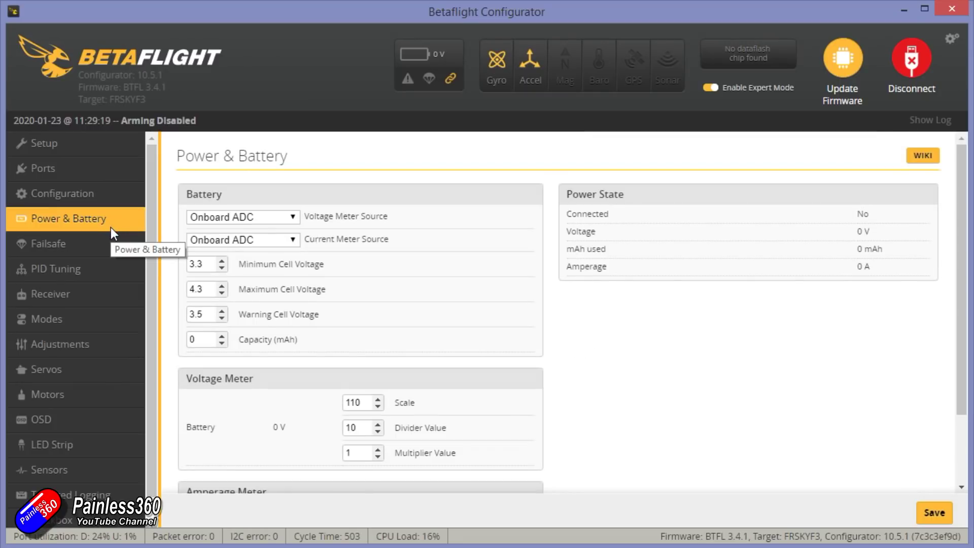
scroll(330, 272, down, 2)
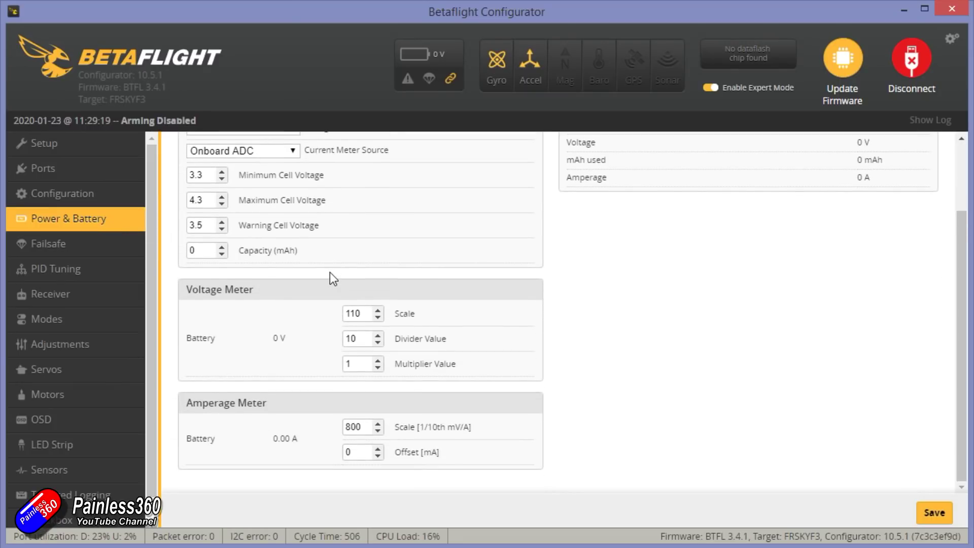
click(84, 246)
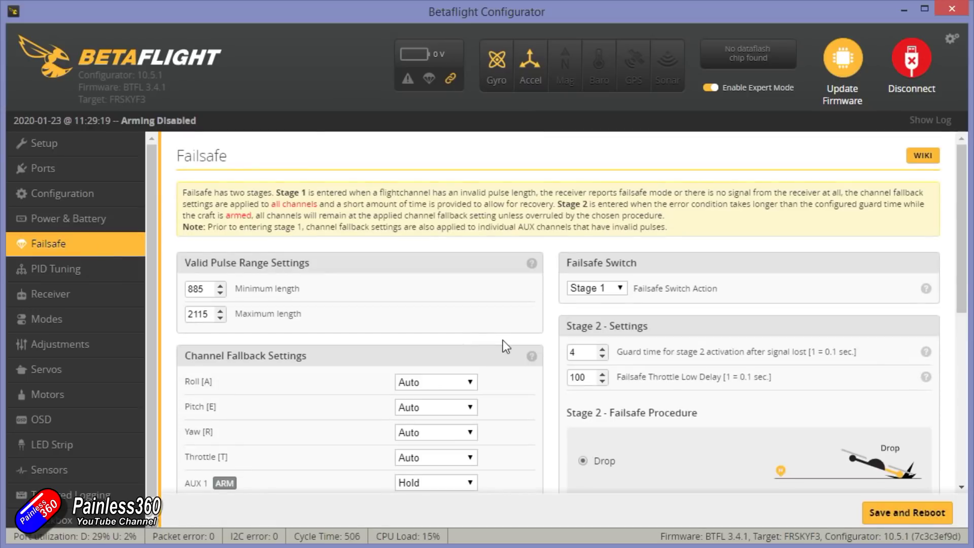
scroll(570, 361, down, 4)
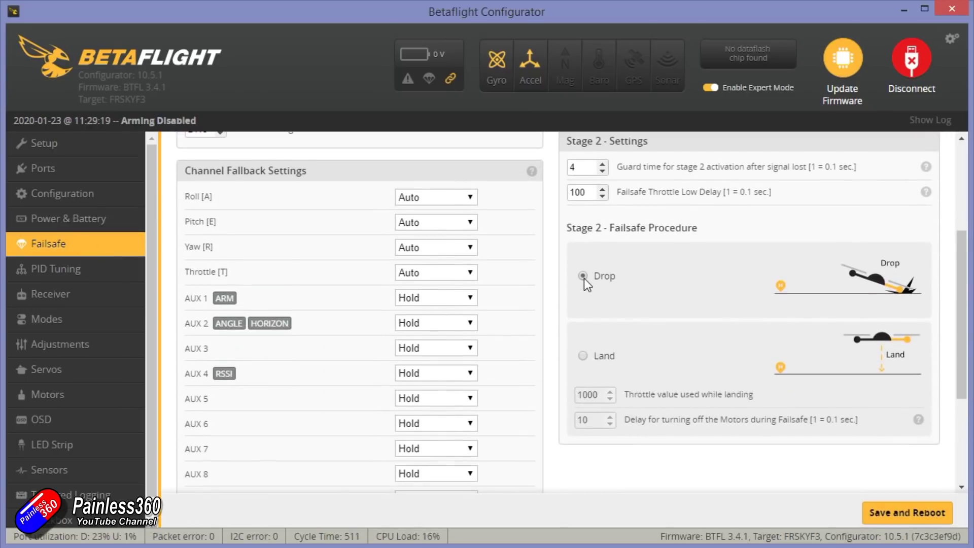
Step: Compare the PID values of Profiles 1, 2 and 3 in PID Tuning and return to Profile 2
click(104, 268)
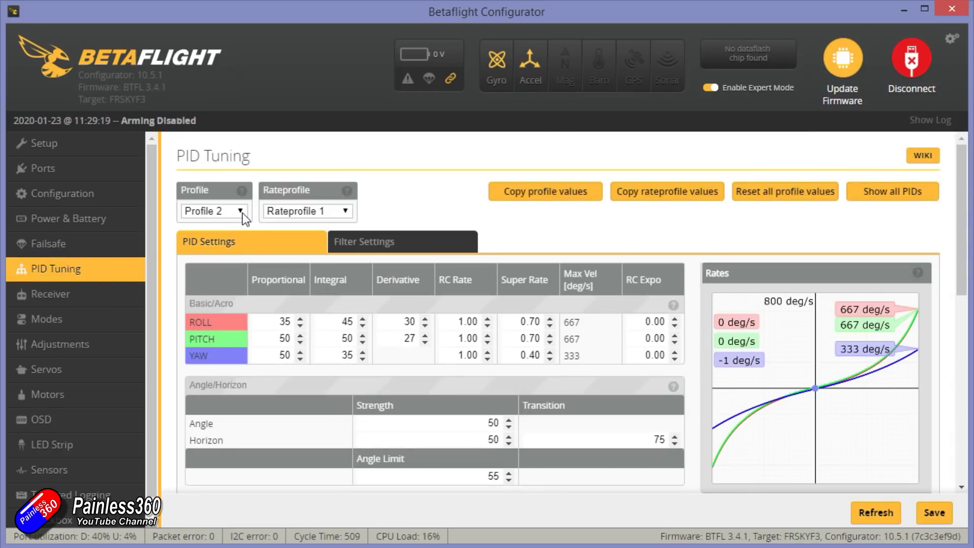
click(243, 215)
click(234, 224)
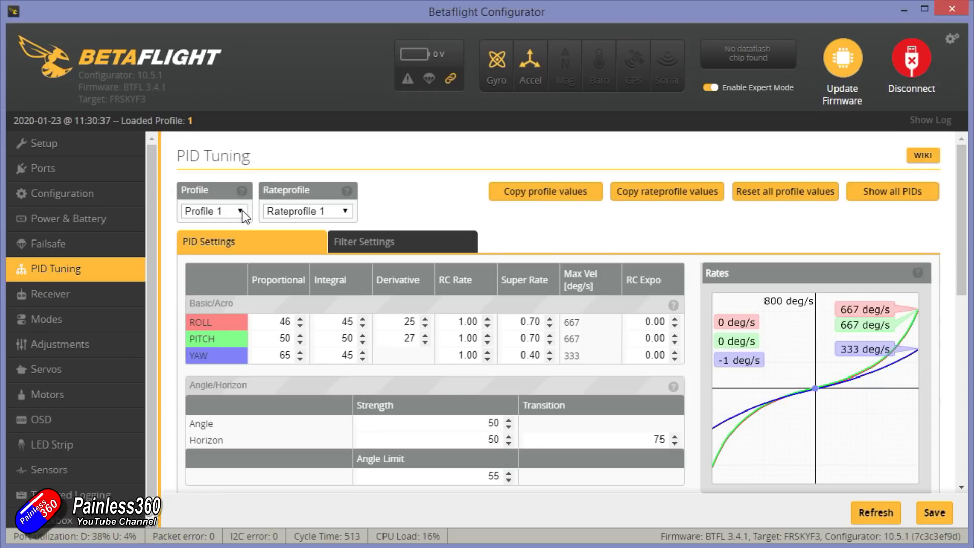
click(241, 211)
click(230, 236)
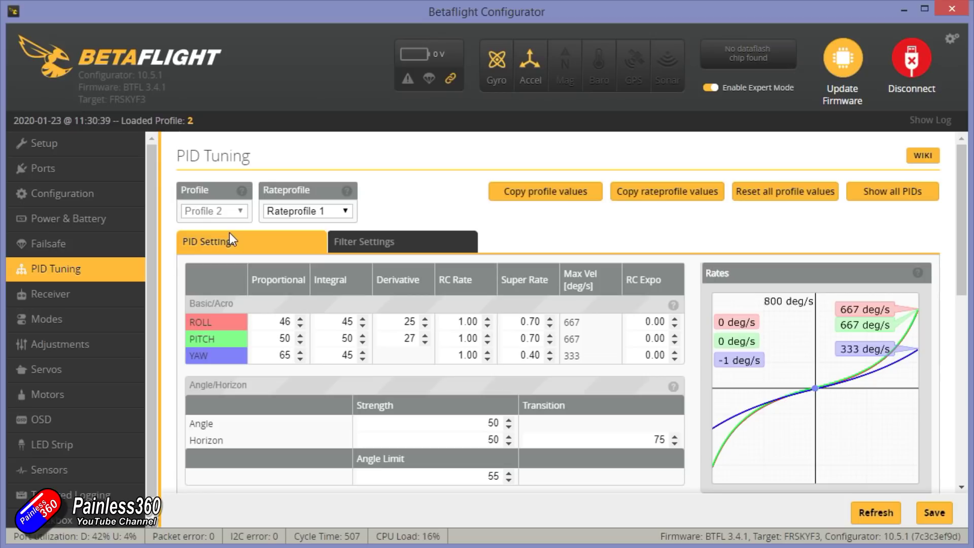
click(239, 214)
click(230, 249)
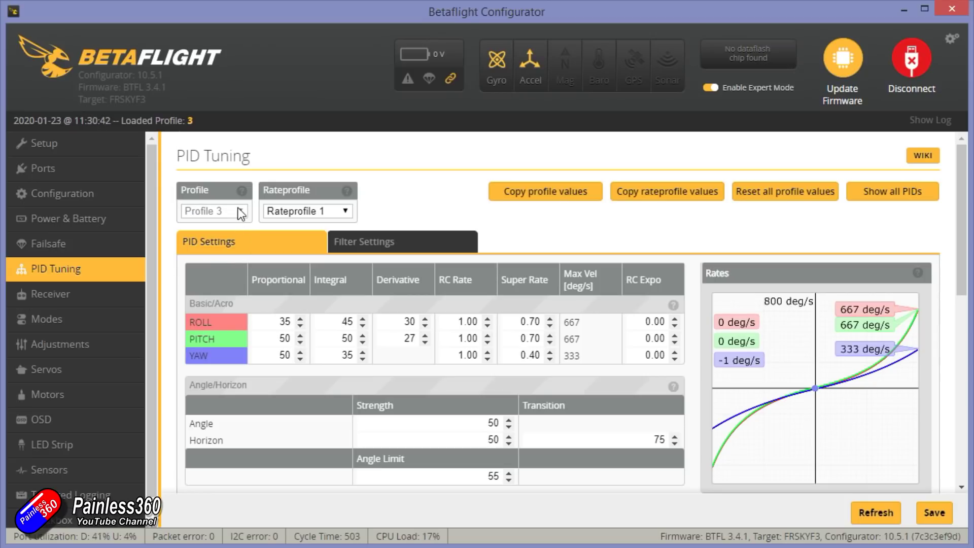
click(239, 211)
click(229, 236)
Step: Compare the rate curves of Rateprofiles 2 and 3 and return to Rateprofile 1
click(344, 213)
click(333, 237)
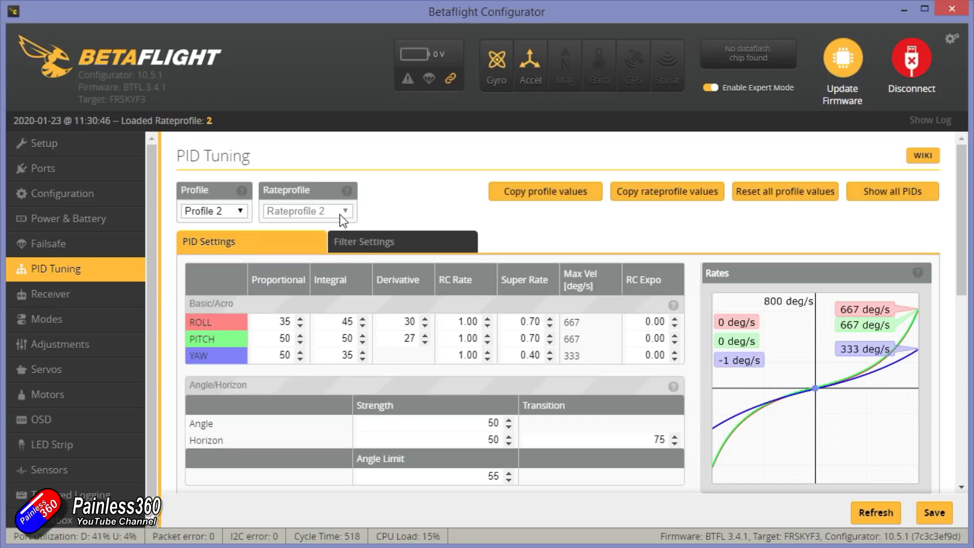
click(345, 212)
click(322, 250)
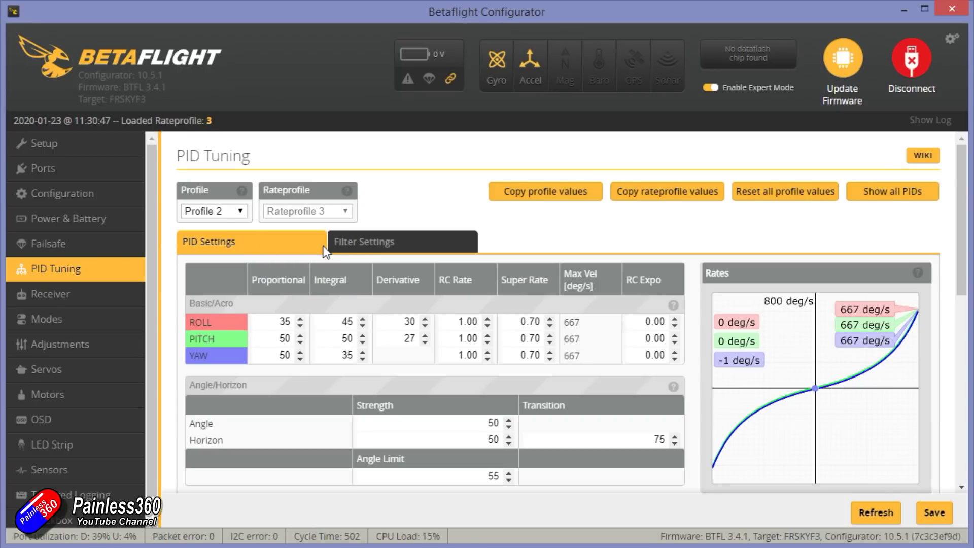
click(347, 215)
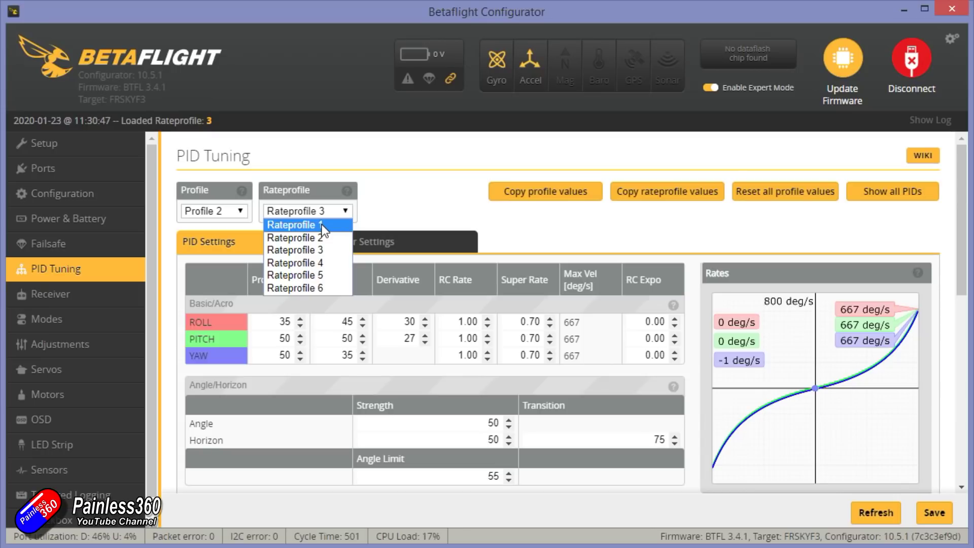
click(322, 227)
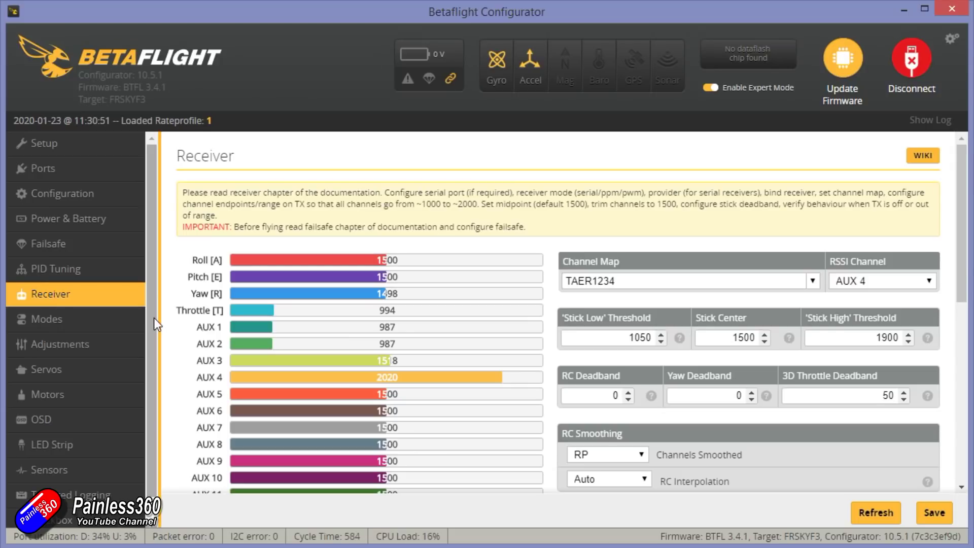
Step: In Modes, set the ANGLE mode range on AUX 2 to 900–1300
click(147, 319)
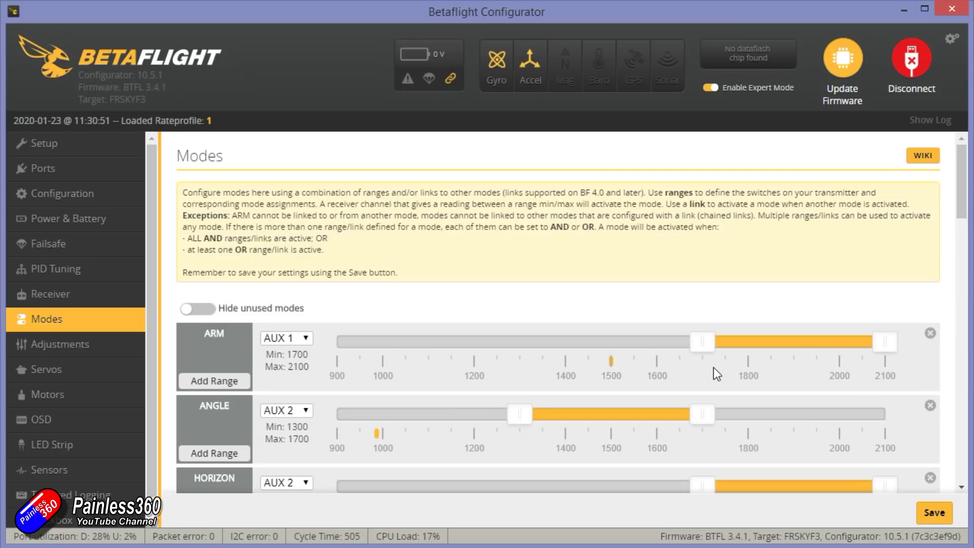
scroll(601, 349, down, 1)
scroll(601, 349, down, 3)
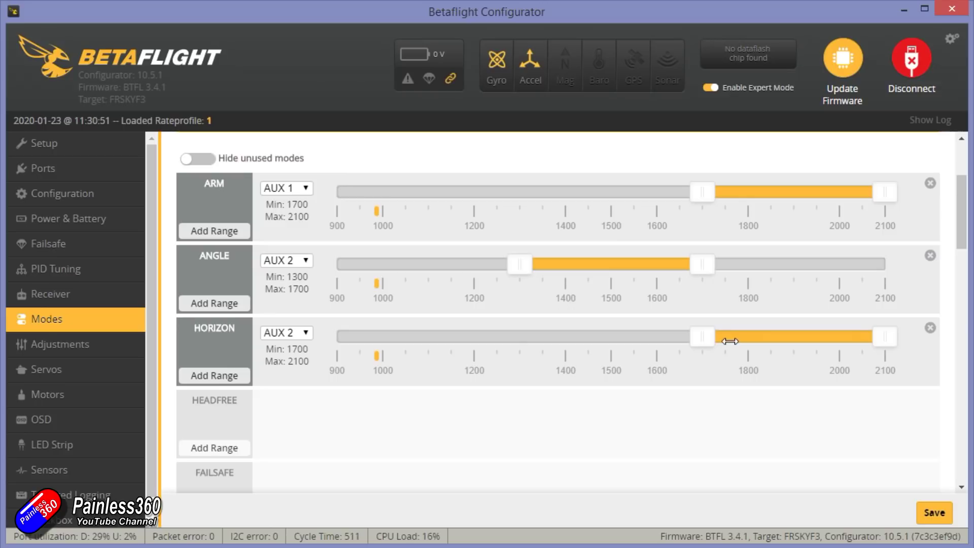
scroll(622, 345, down, 1)
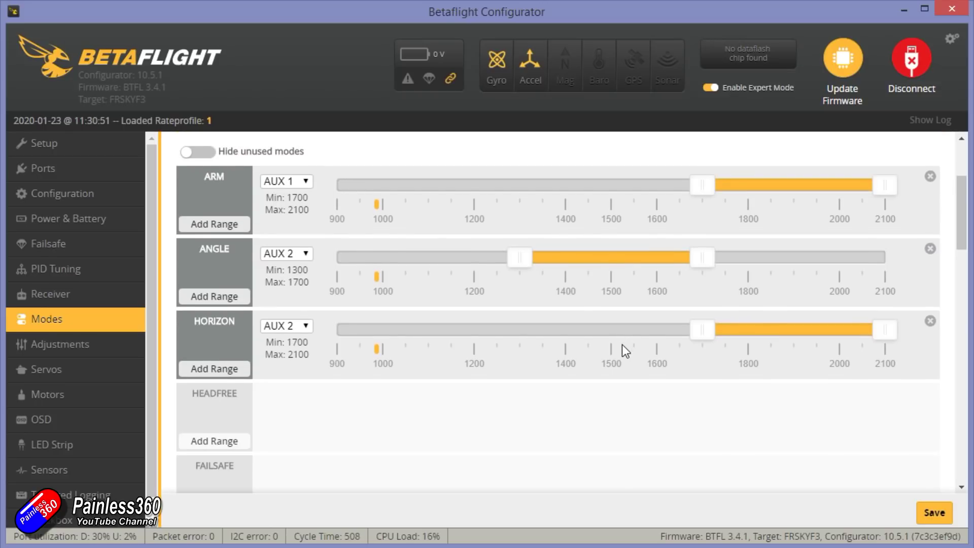
drag(520, 258, 347, 257)
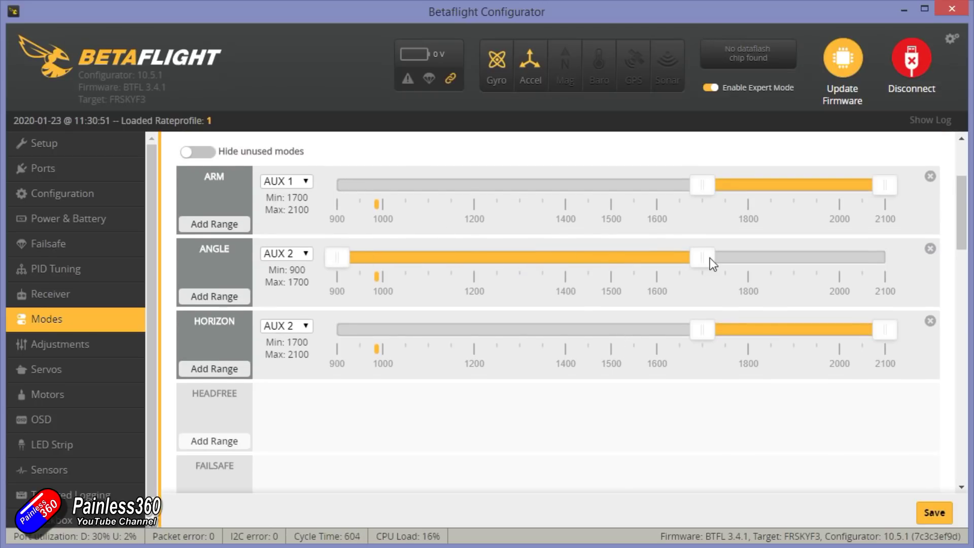
drag(674, 260, 523, 261)
Step: Set the HORIZON mode range on AUX 2 to 1300–1700 and save the modes
drag(682, 329, 519, 330)
drag(886, 330, 702, 332)
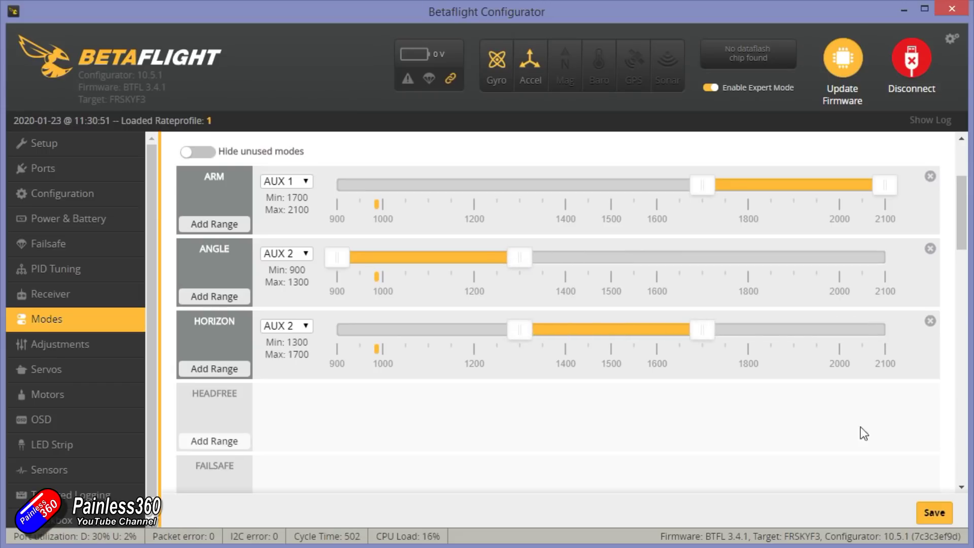
click(934, 514)
Step: Look over the remaining unassigned modes and the Adjustments, Servos and Motors settings
scroll(726, 403, down, 4)
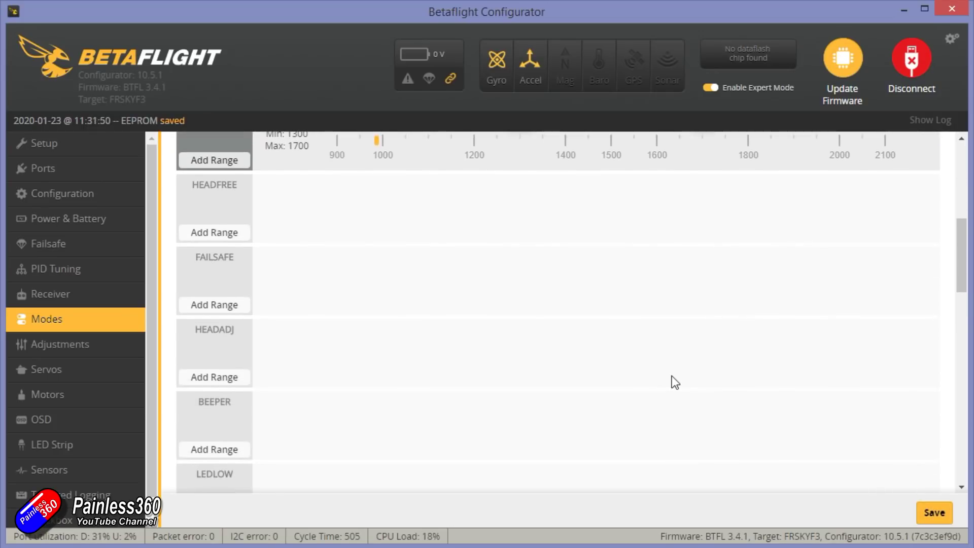
scroll(675, 382, down, 15)
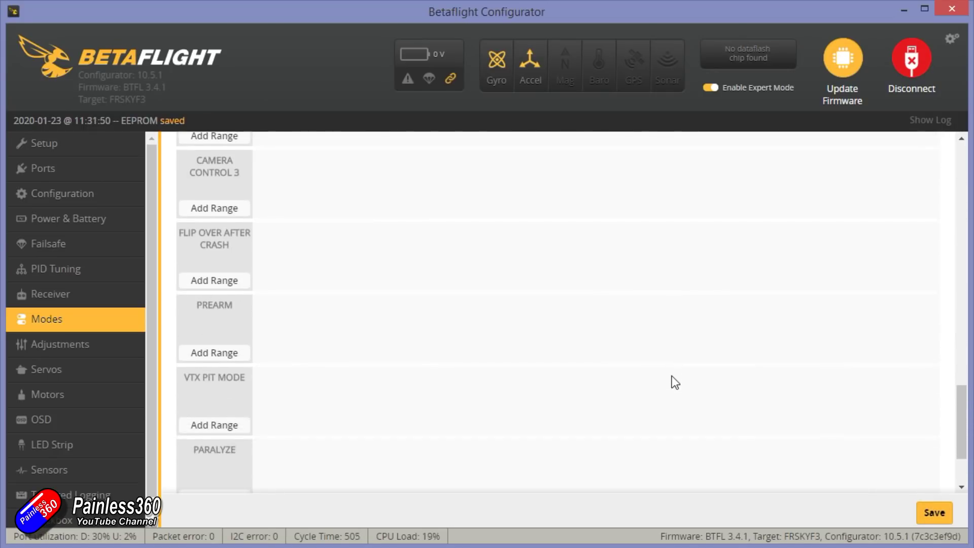
scroll(675, 382, down, 2)
scroll(675, 382, up, 20)
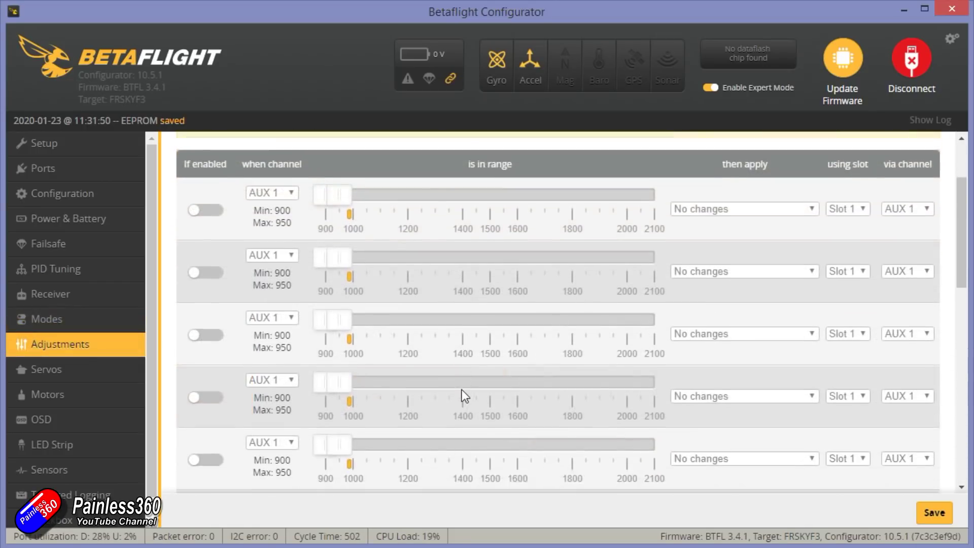
scroll(462, 393, down, 3)
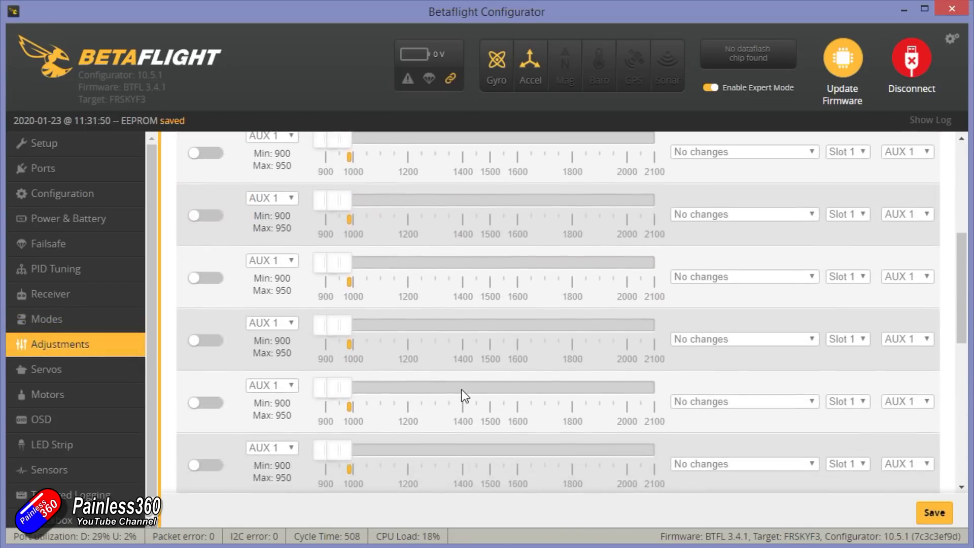
click(107, 371)
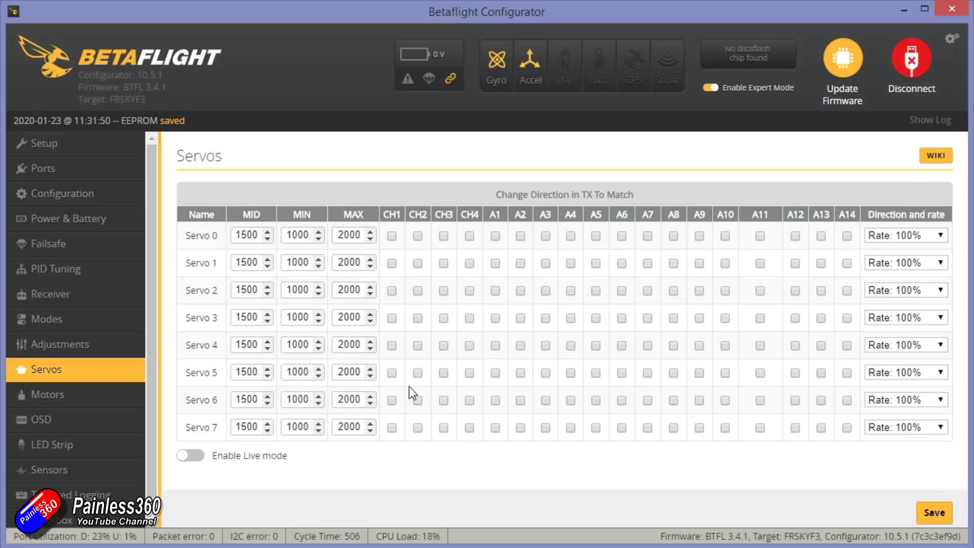
click(92, 399)
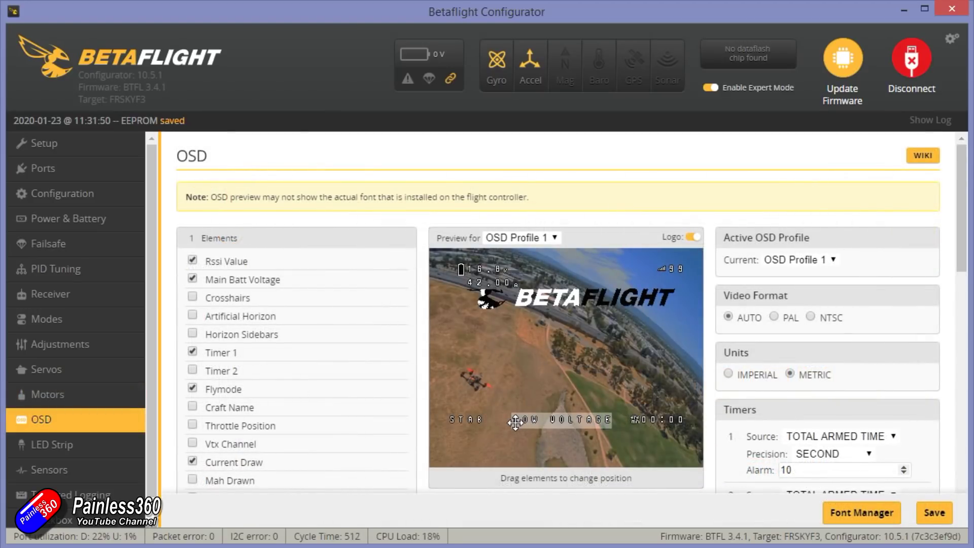
Step: Rearrange the OSD preview: raise the low-voltage warning, move flight mode to the upper left, and stack current draw above battery voltage at the lower left
drag(516, 406, 509, 393)
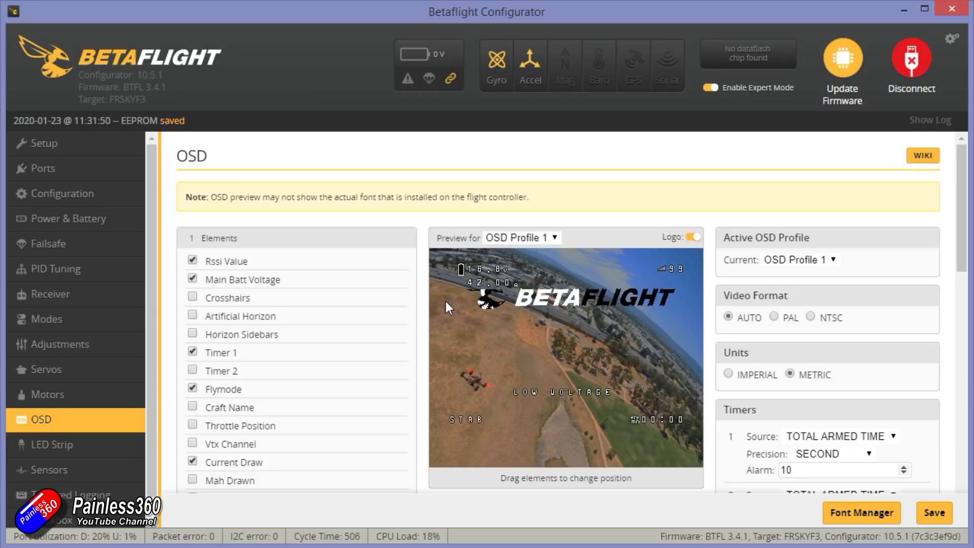
drag(461, 274, 461, 312)
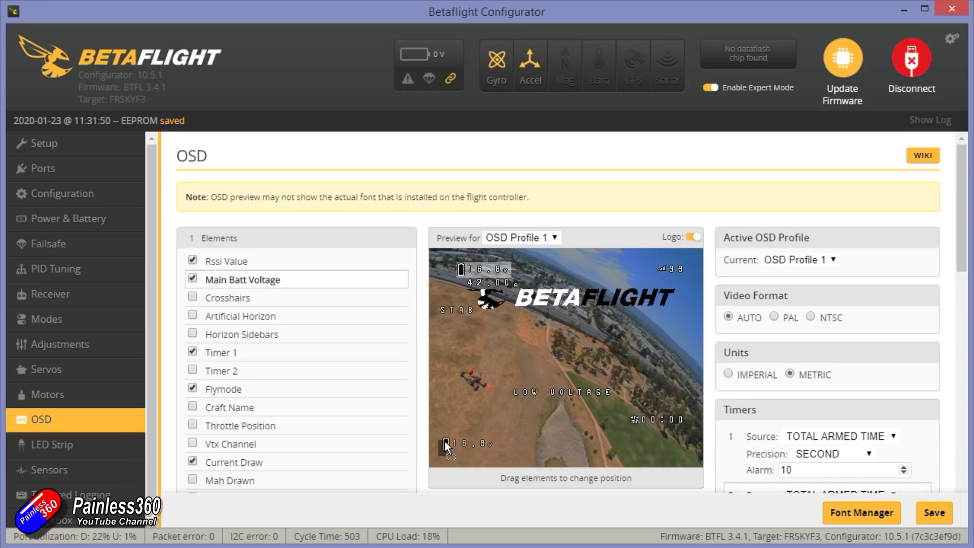
drag(447, 443, 443, 434)
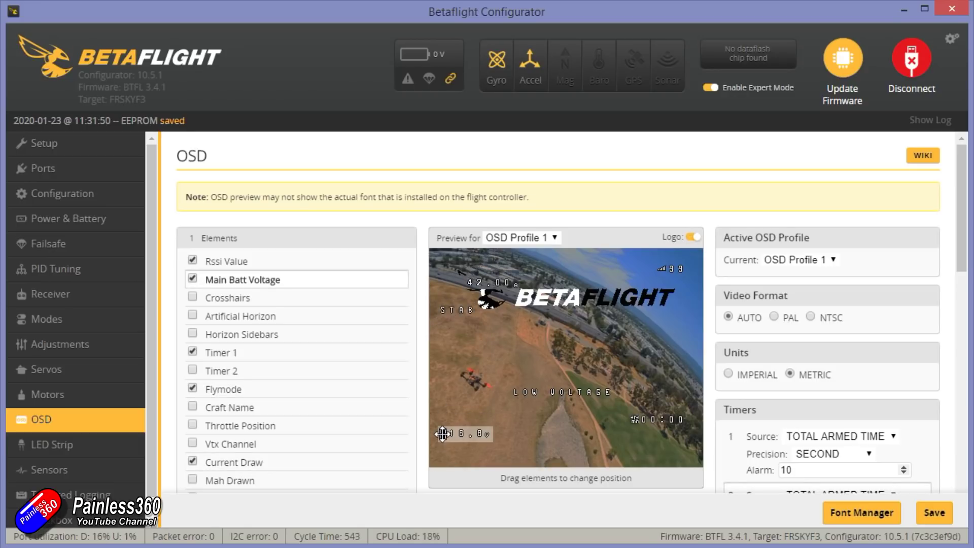
mouse_move(464, 283)
mouse_down()
mouse_move(452, 407)
mouse_move(440, 415)
mouse_up()
drag(440, 416, 438, 423)
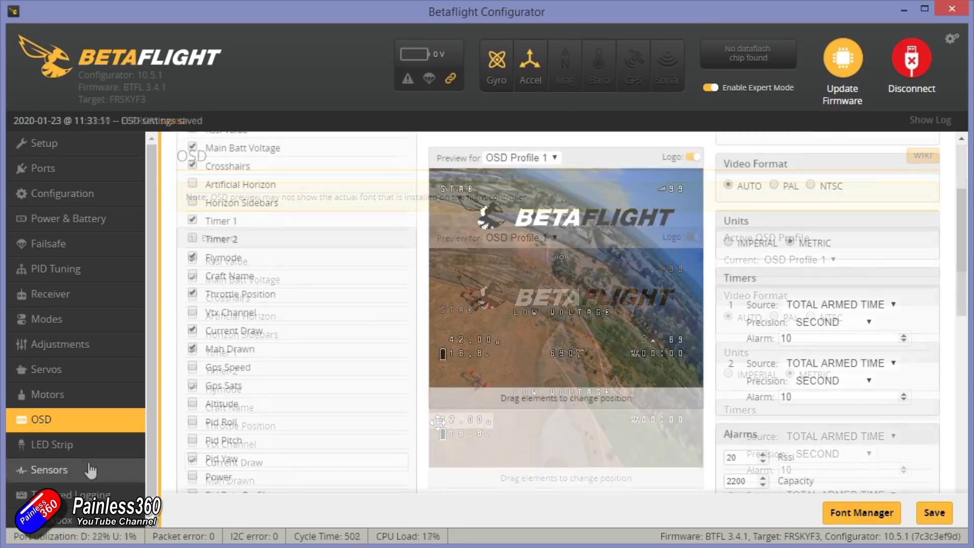
Step: Query the flight controller's firmware version in the CLI with the version command
scroll(90, 471, down, 1)
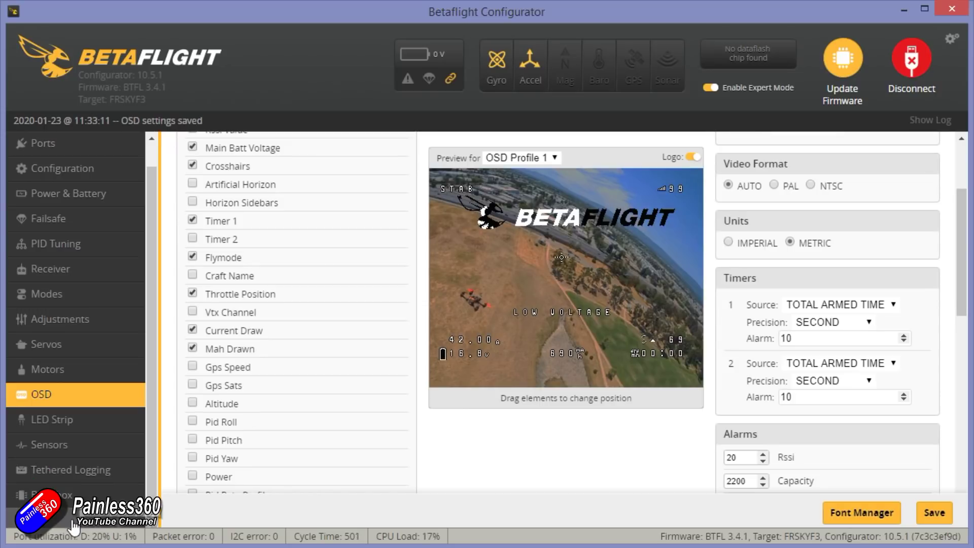
click(71, 518)
text(versop)
key(BackSpace)
key(BackSpace)
text(ion)
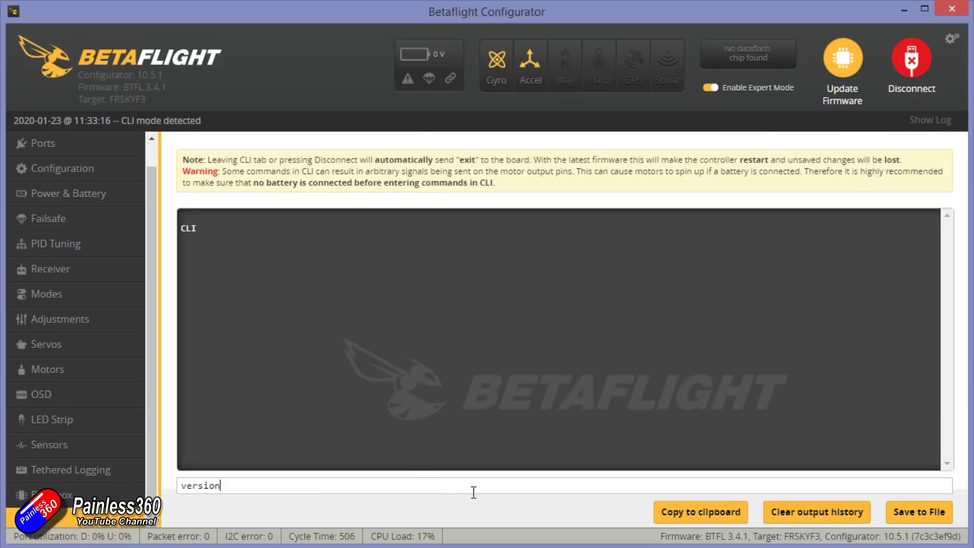
key(Return)
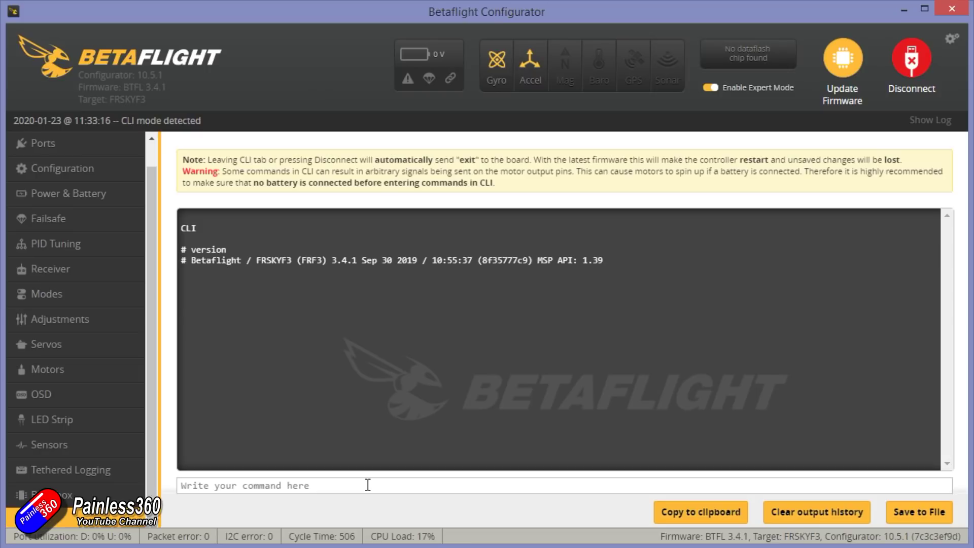
Step: Leave the CLI with the exit command so that the flight controller reboots
text(exi)
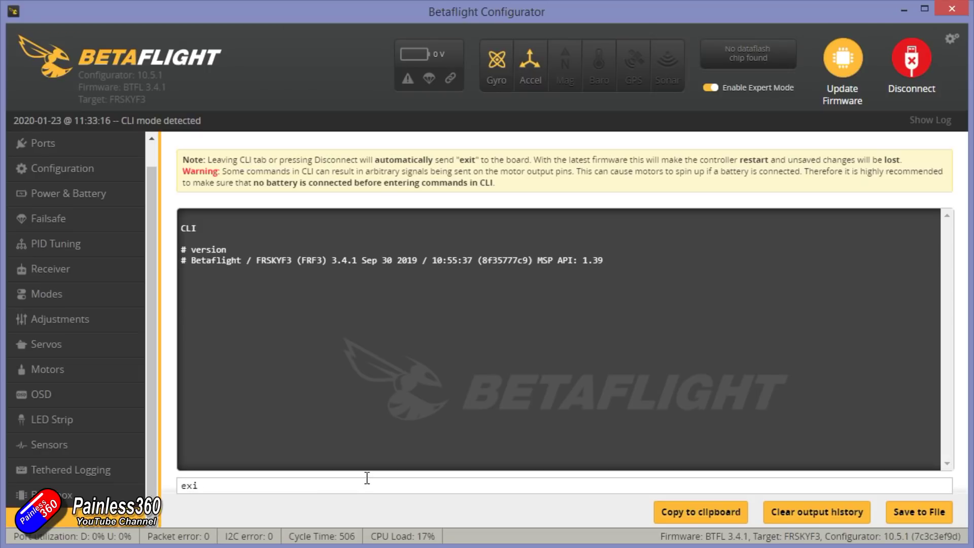
text(t)
key(Return)
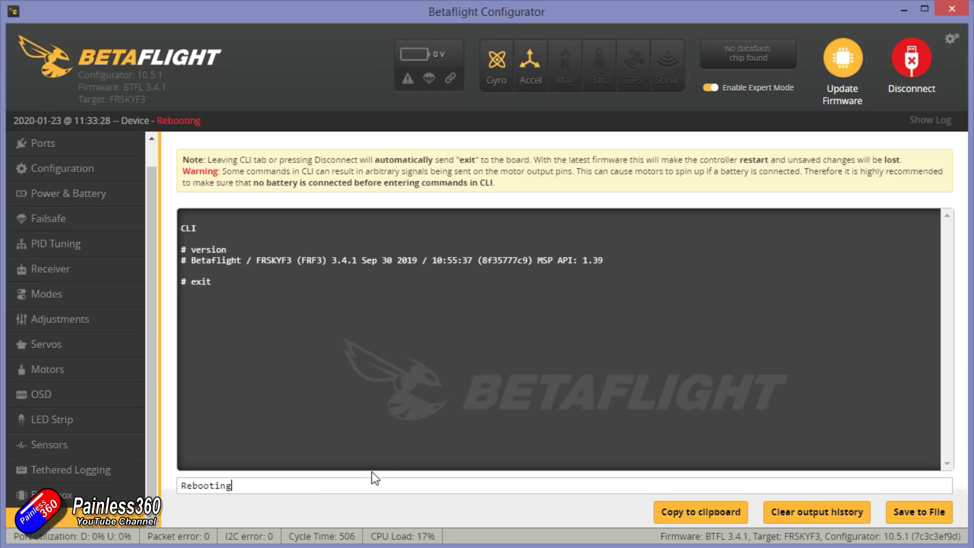